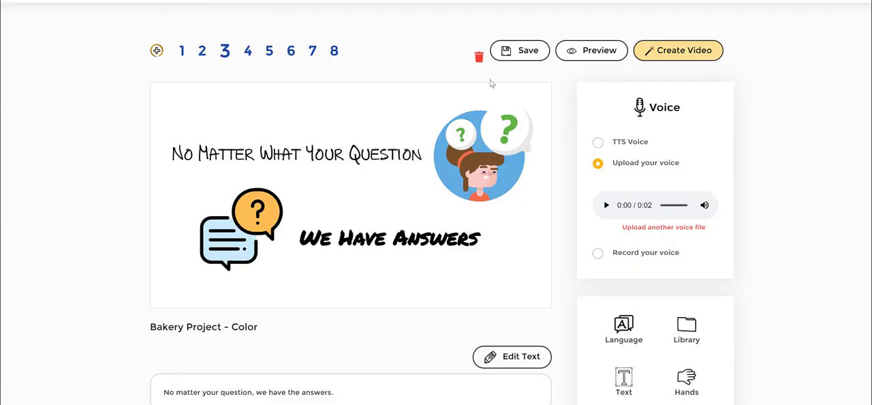
Preview slide 3 and select the woman illustration with question bubbles to show the slide's timeline settings.
left_click(596, 58)
left_click(487, 133)
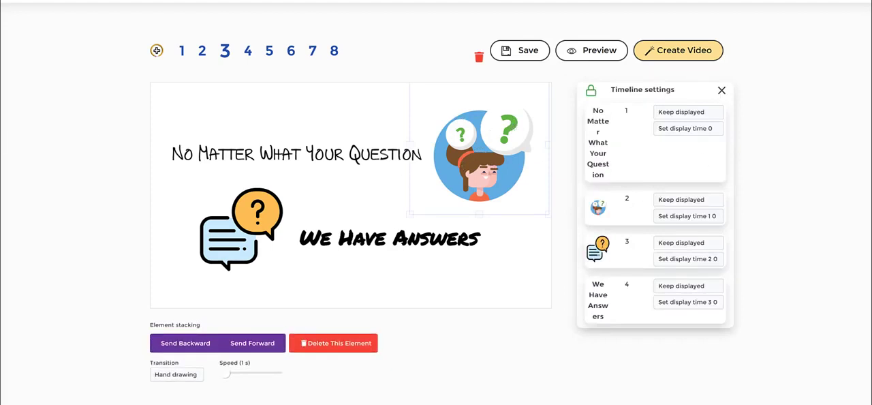
mouse_move(566, 82)
left_mouse_down()
mouse_move(678, 72)
mouse_move(750, 86)
mouse_move(768, 147)
mouse_move(769, 249)
mouse_move(730, 340)
mouse_move(705, 362)
mouse_move(615, 354)
mouse_move(577, 340)
mouse_move(564, 299)
mouse_move(565, 84)
left_mouse_up()
mouse_move(581, 92)
left_mouse_down()
mouse_move(608, 87)
mouse_move(587, 105)
mouse_move(578, 89)
left_mouse_up()
Unlock slide 3's timeline, accepting that any time offsets are reset.
left_click(590, 90)
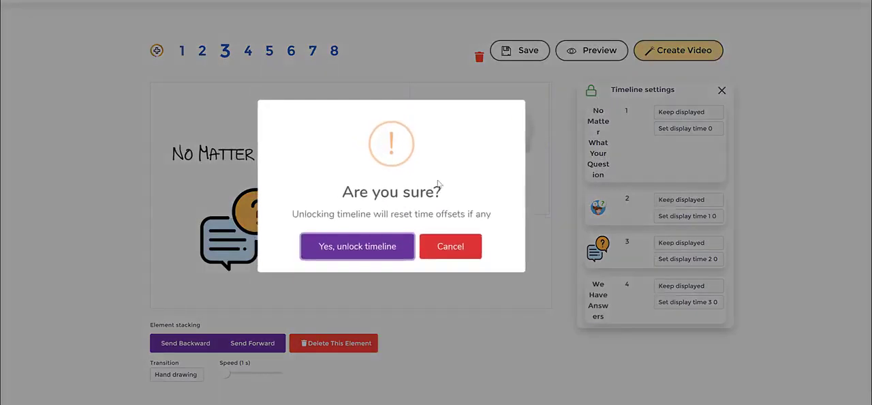
left_click_drag(439, 183, 477, 212)
left_click(470, 209)
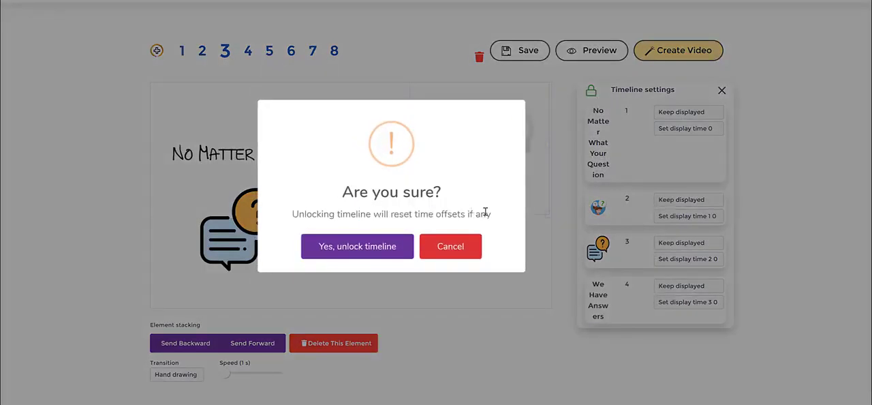
left_click(387, 253)
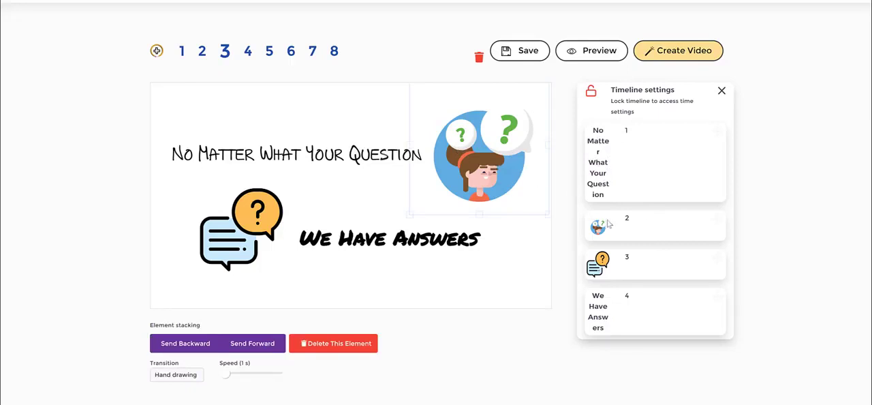
Reorder slide 3's timeline so the woman illustration comes first and the chat bubbles icon comes last, after "We Have Answers".
left_click_drag(600, 229, 616, 151)
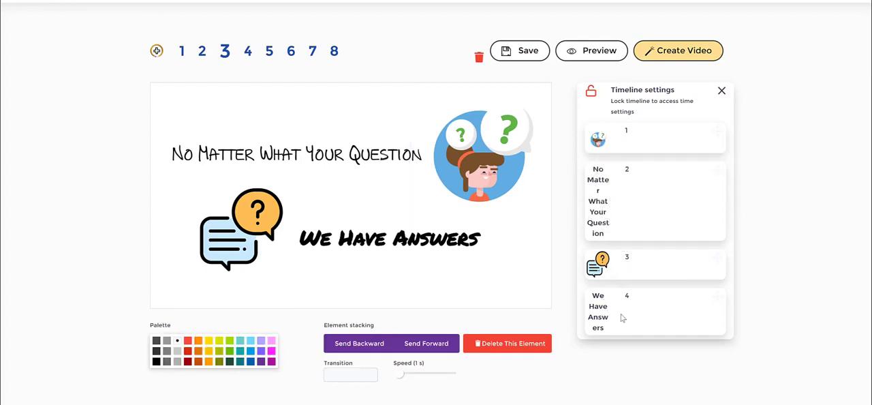
left_click(378, 236)
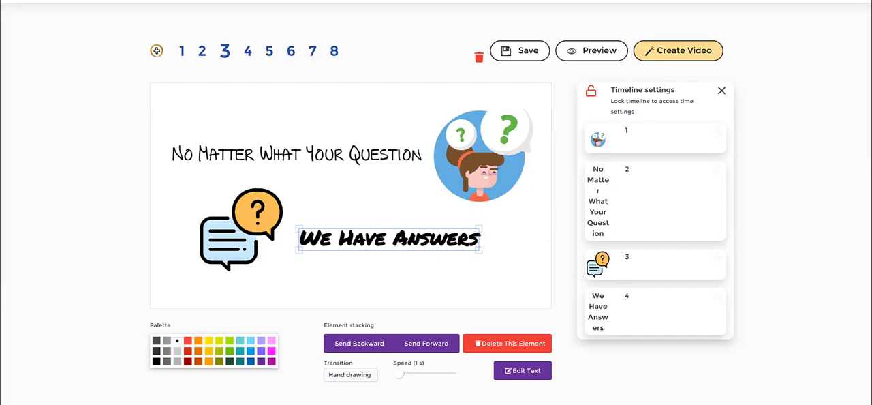
mouse_move(199, 179)
left_mouse_down()
mouse_move(267, 191)
mouse_move(292, 253)
mouse_move(218, 293)
mouse_move(196, 173)
left_mouse_up()
mouse_move(600, 272)
left_mouse_down()
mouse_move(624, 297)
mouse_move(624, 326)
mouse_move(624, 285)
left_mouse_up()
scroll(656, 254, "down", 2)
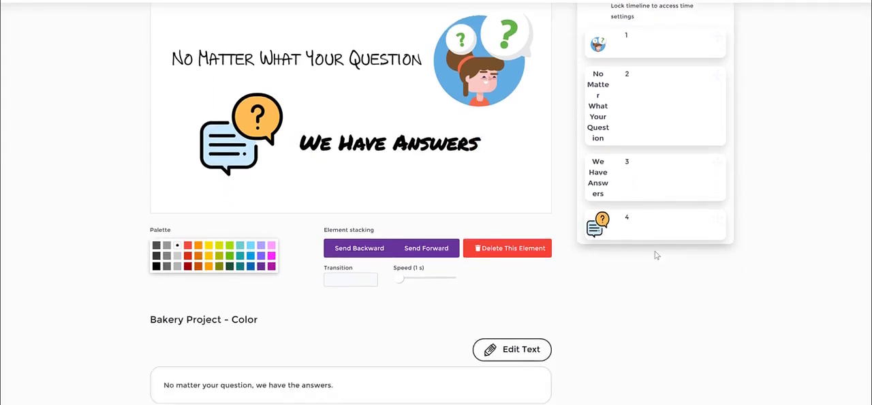
scroll(682, 225, "up", 1)
scroll(675, 216, "up", 1)
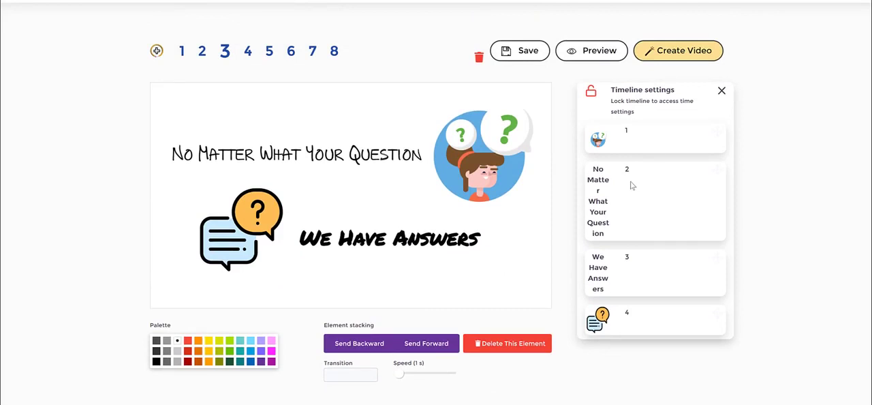
Preview slide 3 to check the drawing order of its elements, and close the preview.
left_click(597, 52)
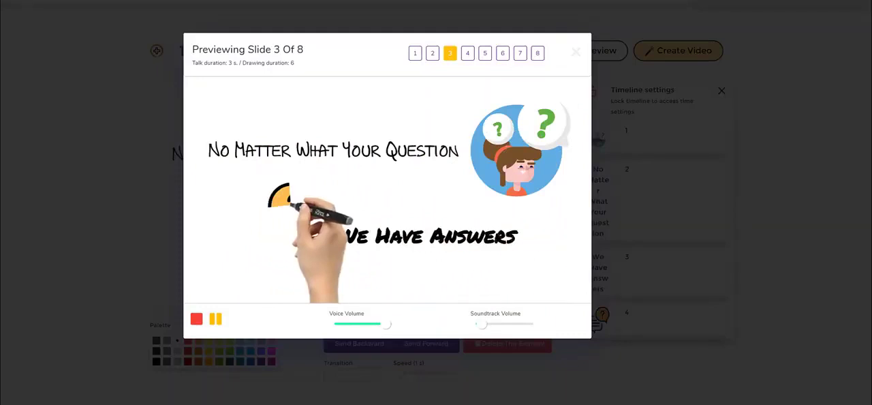
left_click(138, 169)
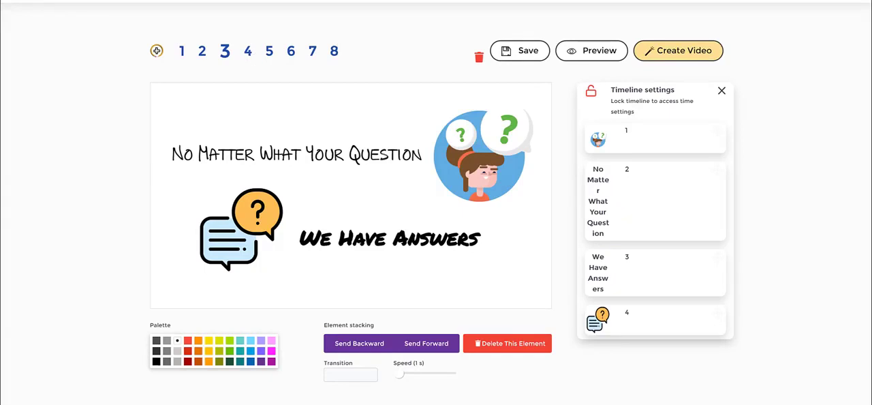
Switch to slide 4, nudge the chef and cupcake illustrations slightly to the left, and deselect them.
left_click(248, 52)
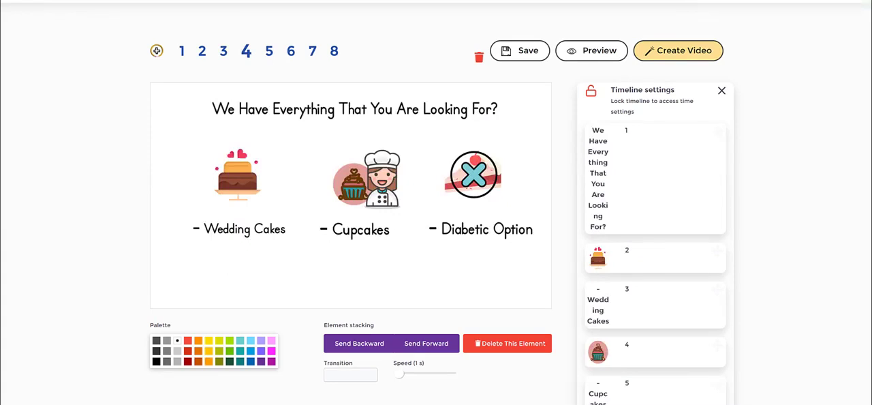
mouse_move(331, 151)
left_mouse_down()
mouse_move(371, 135)
mouse_move(420, 178)
mouse_move(385, 256)
mouse_move(292, 249)
left_mouse_up()
left_click_drag(295, 220, 331, 147)
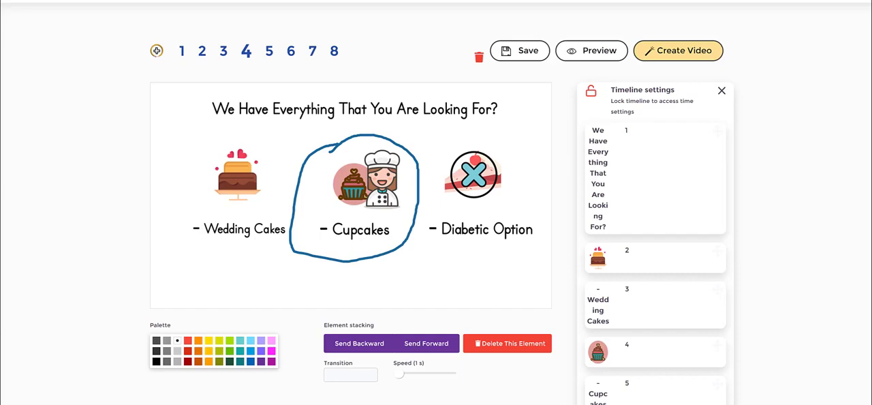
key("Escape")
mouse_move(387, 175)
left_mouse_down()
mouse_move(417, 175)
mouse_move(351, 186)
mouse_move(408, 185)
mouse_move(384, 185)
left_mouse_up()
left_click(346, 194)
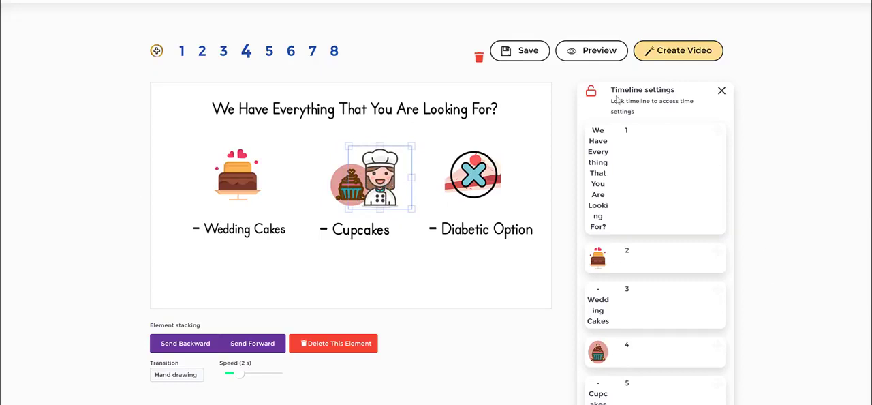
left_click(538, 171)
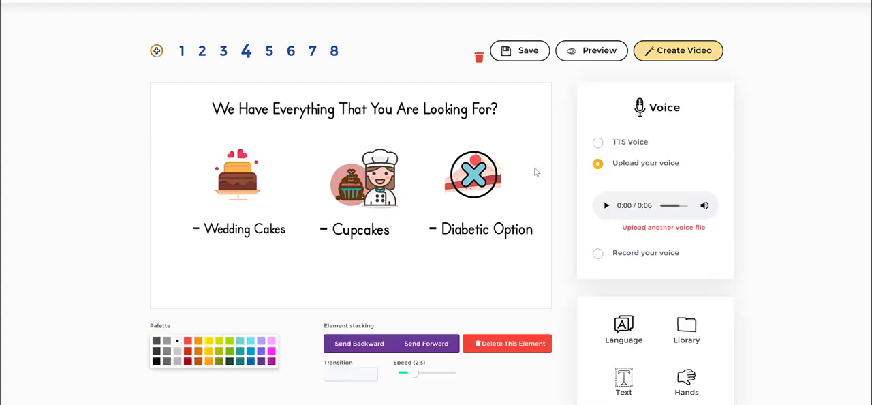
Browse the bakery icons in the image library's IconFinder source.
left_click(688, 328)
left_click(652, 209)
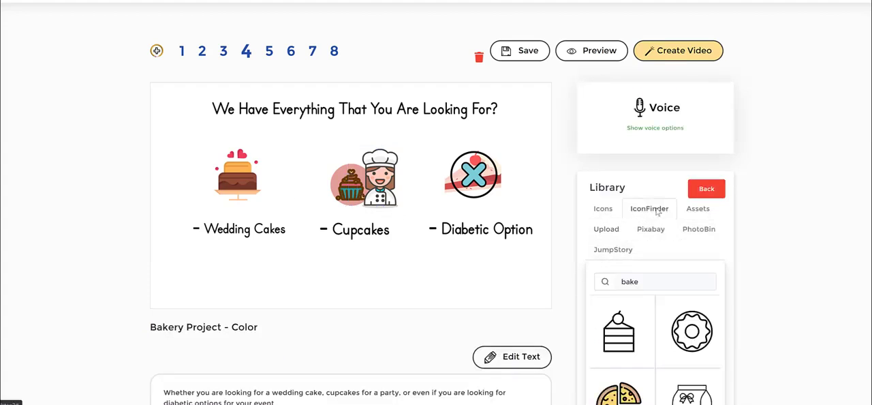
scroll(671, 301, "down", 3)
scroll(672, 301, "down", 4)
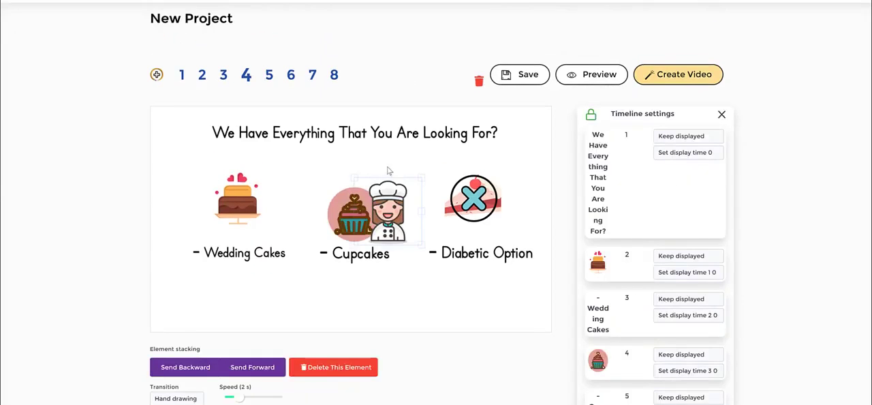
Select the chef illustration beside the cupcake on slide 4 and examine the timeline settings.
left_click(342, 201)
left_click(392, 204)
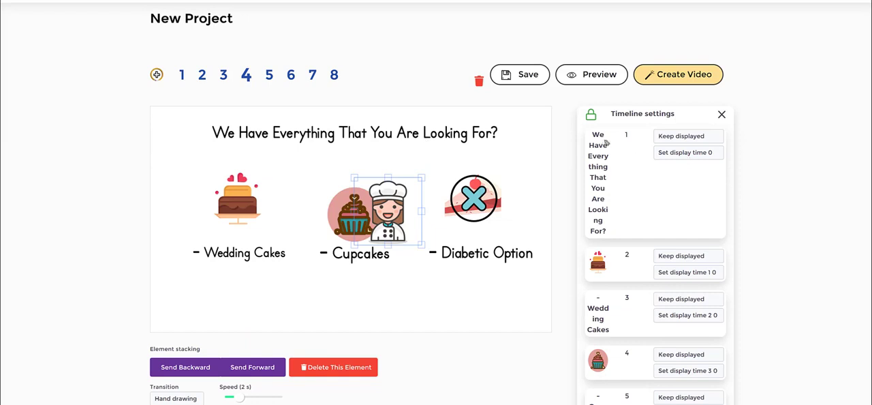
mouse_move(571, 108)
left_mouse_down()
mouse_move(733, 94)
mouse_move(745, 123)
mouse_move(766, 297)
mouse_move(756, 357)
mouse_move(741, 398)
left_mouse_up()
left_click_drag(567, 110, 564, 348)
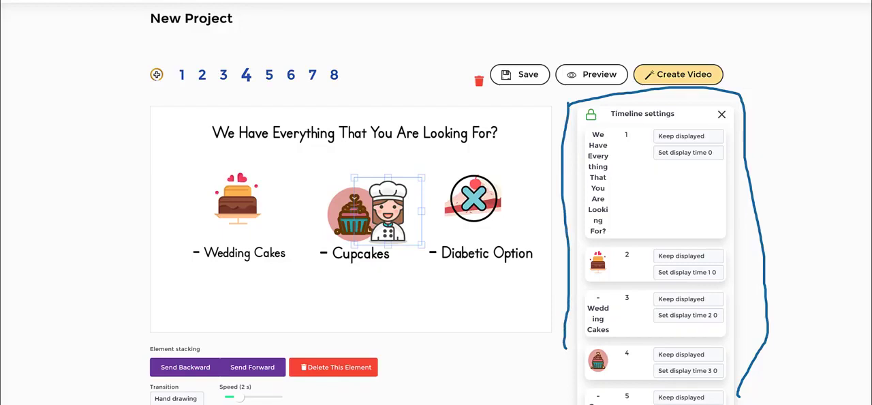
key("Escape")
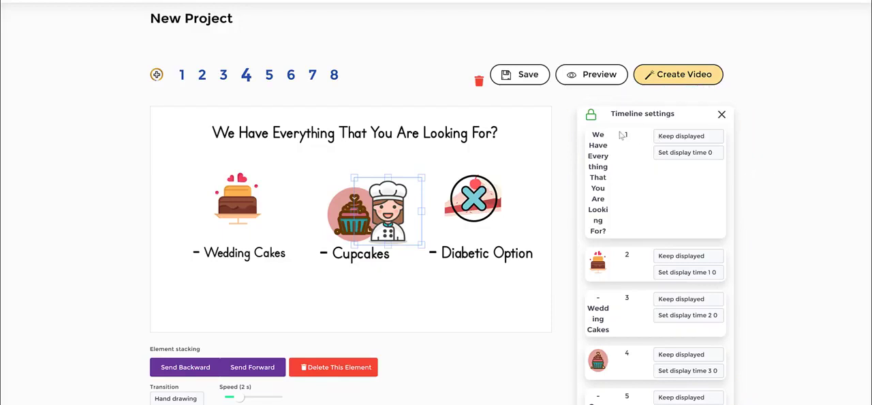
Unlock slide 4's timeline to examine the order of its elements, and lock it again.
left_click(591, 116)
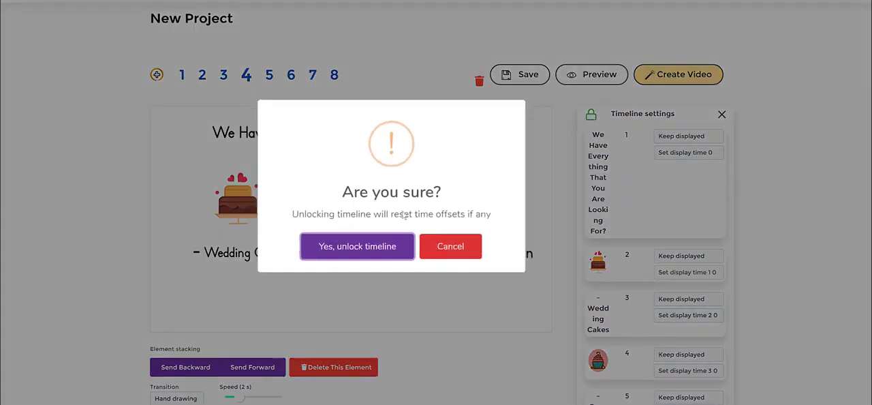
left_click(386, 249)
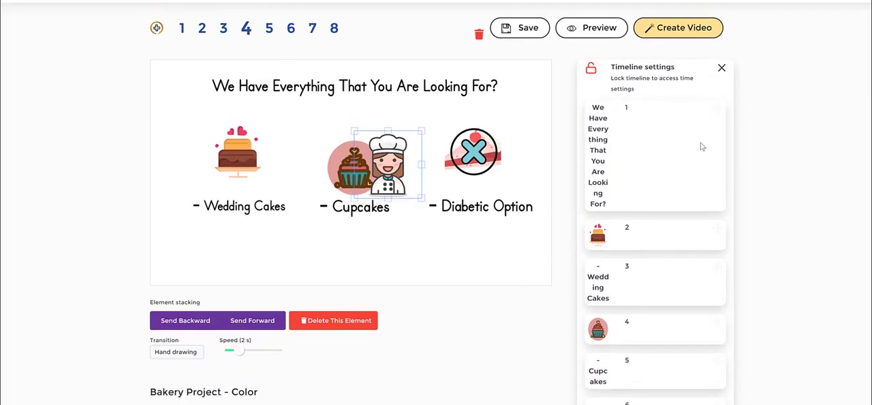
scroll(685, 146, "down", 3)
scroll(678, 154, "down", 2)
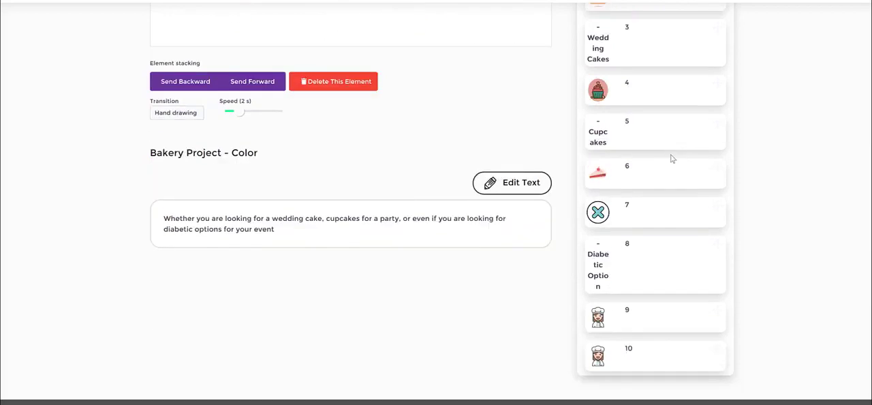
scroll(671, 160, "up", 5)
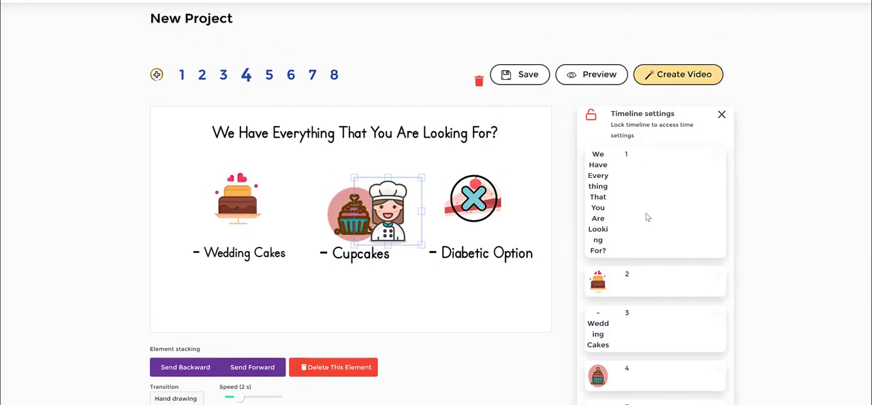
left_click(590, 115)
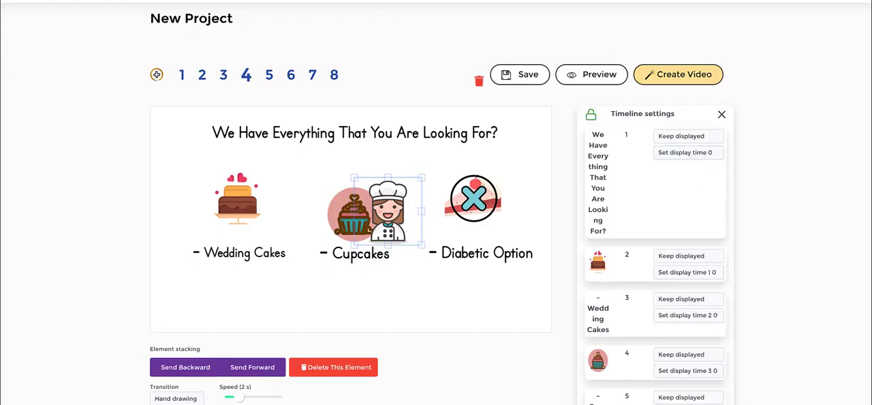
Check the Keep displayed and Hide options for the heading in slide 4's timeline.
mouse_move(651, 133)
left_mouse_down()
mouse_move(703, 127)
mouse_move(754, 144)
mouse_move(706, 193)
mouse_move(640, 183)
mouse_move(643, 125)
left_mouse_up()
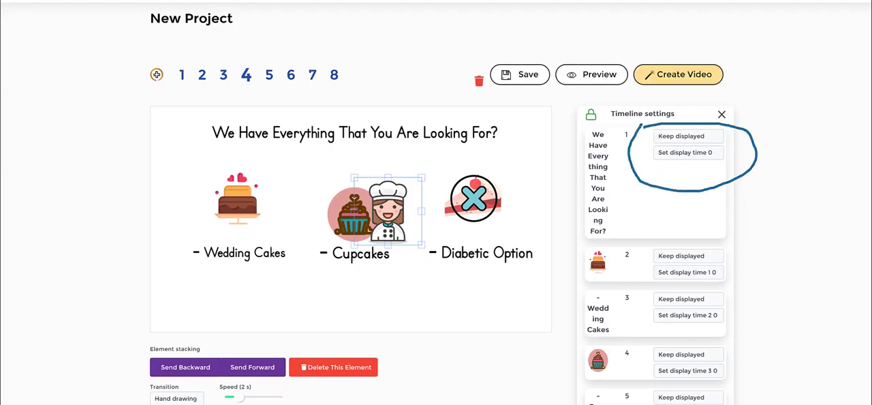
left_click(684, 136)
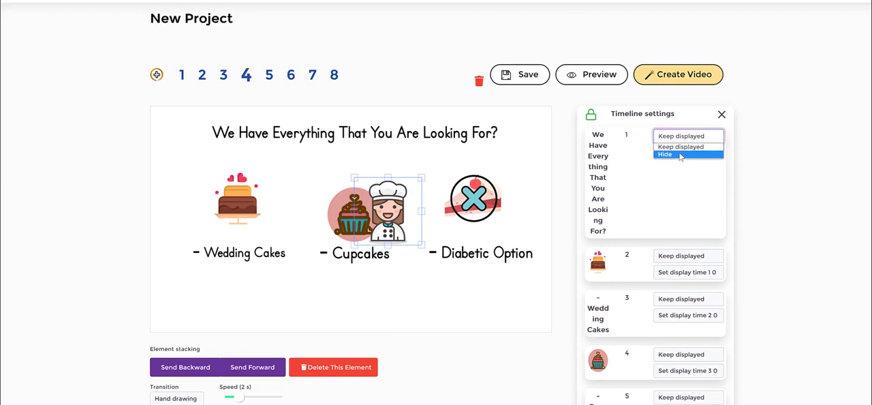
left_click(693, 203)
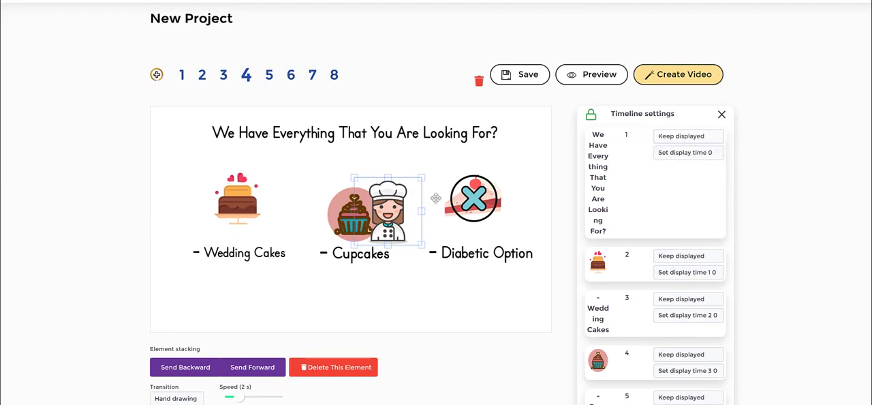
Shift the chef illustration on slide 4 slightly to the right, away from the cupcake, and keep it selected.
left_click_drag(382, 207, 399, 217)
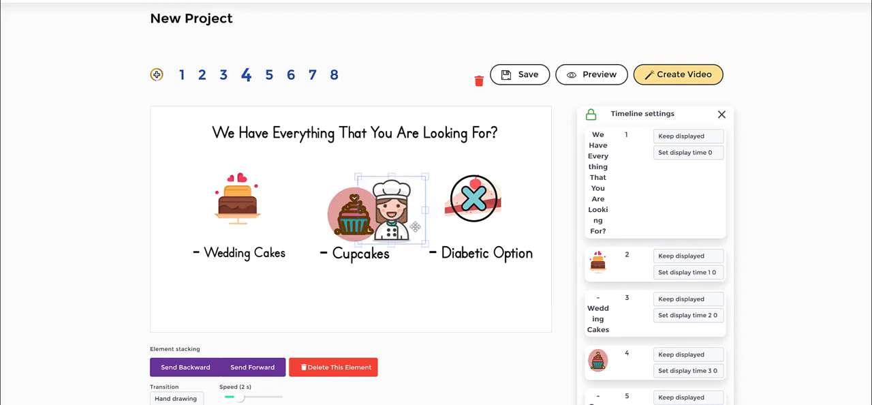
left_click(436, 234)
left_click(393, 200)
Examine the display time choices and the display mode choices for the heading in slide 4's timeline.
left_click(695, 153)
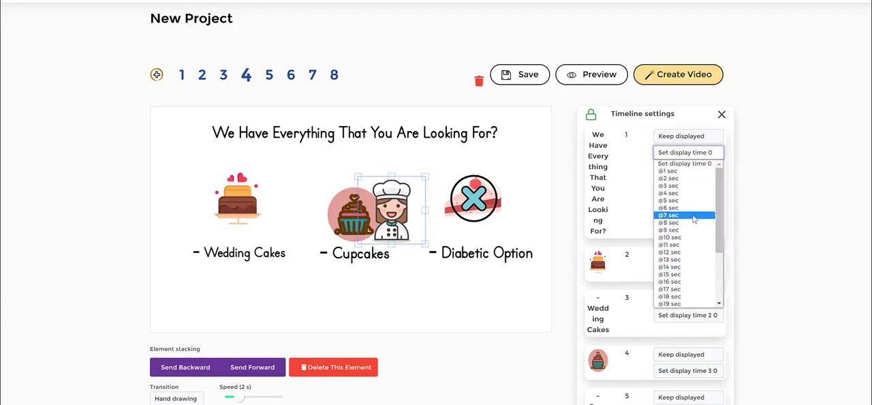
left_click(772, 199)
left_click(683, 138)
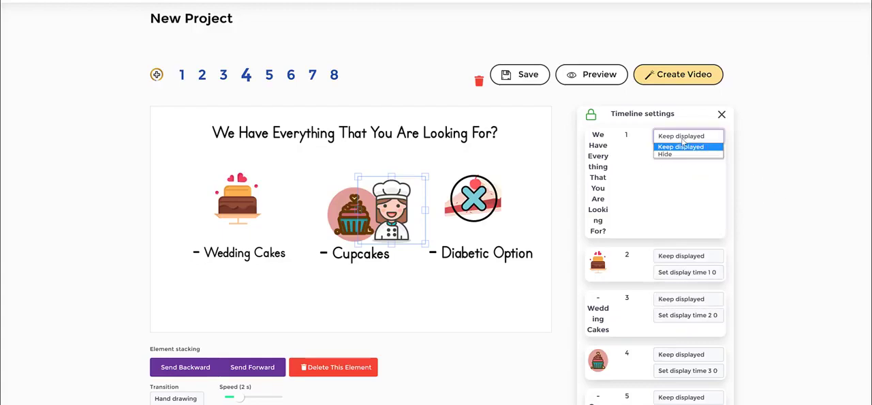
left_click(786, 177)
left_click(693, 141)
left_click(756, 154)
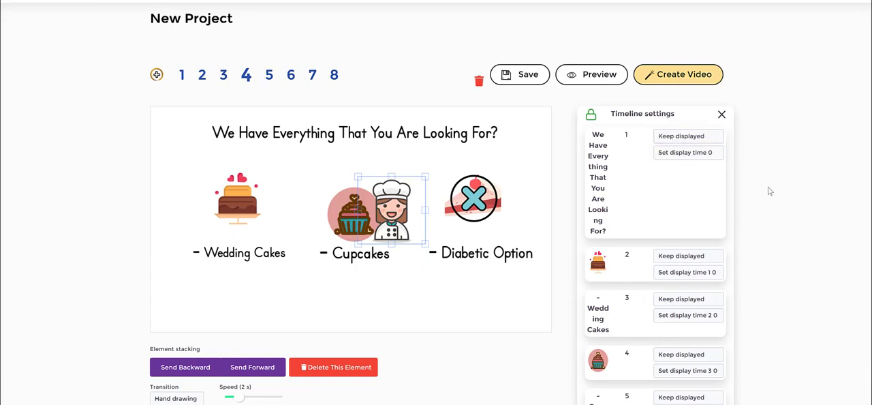
scroll(770, 190, "down", 3)
scroll(731, 188, "up", 3)
mouse_move(194, 175)
left_mouse_down()
mouse_move(265, 163)
mouse_move(190, 204)
mouse_move(182, 168)
left_mouse_up()
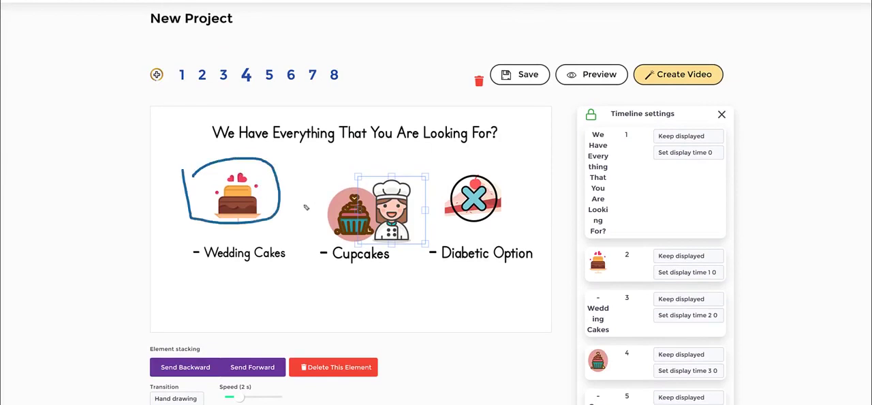
left_click_drag(316, 164, 356, 180)
left_click_drag(280, 295, 380, 288)
left_click_drag(305, 280, 396, 280)
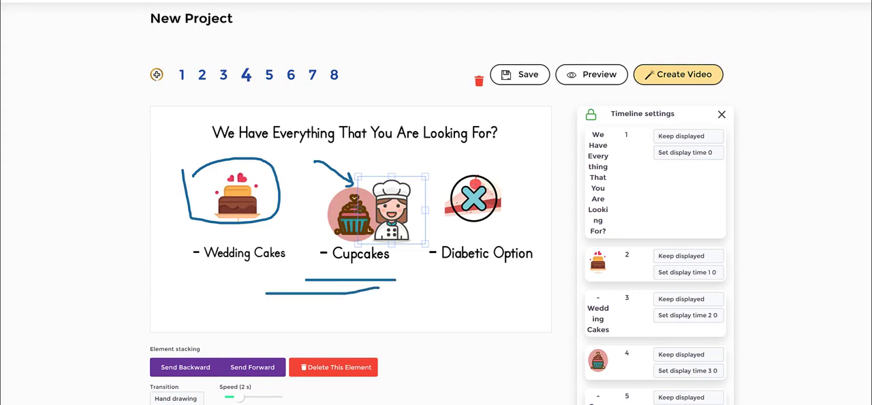
key("Escape")
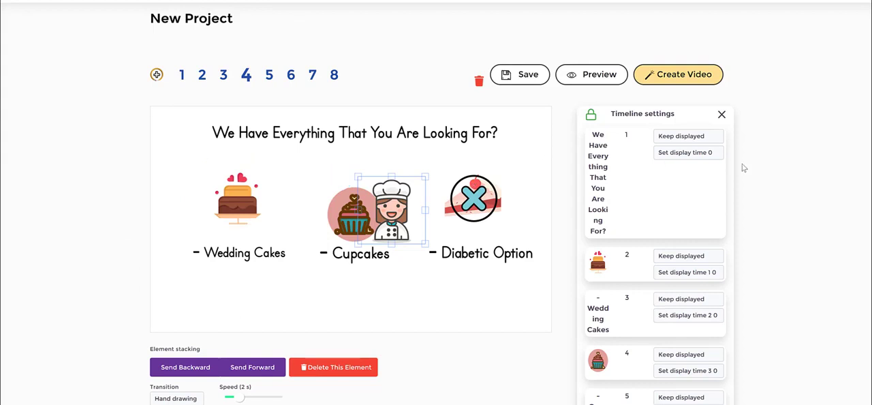
Select the cupcake illustration above the Cupcakes label on slide 4.
scroll(743, 187, "down", 3)
scroll(740, 185, "up", 2)
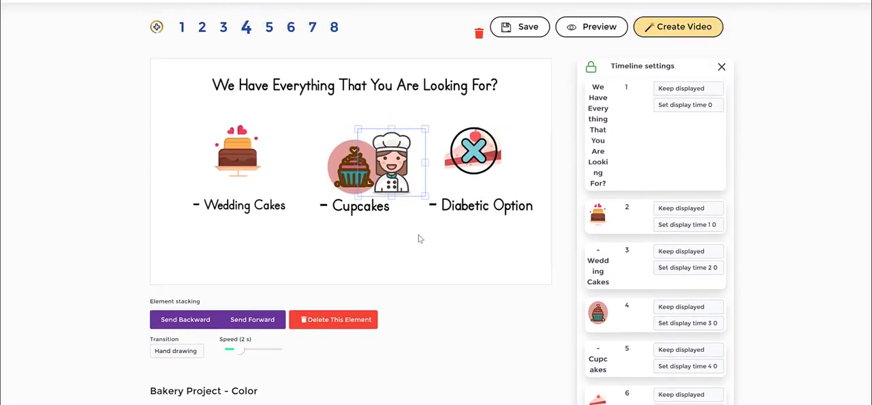
left_click(418, 239)
left_click(346, 154)
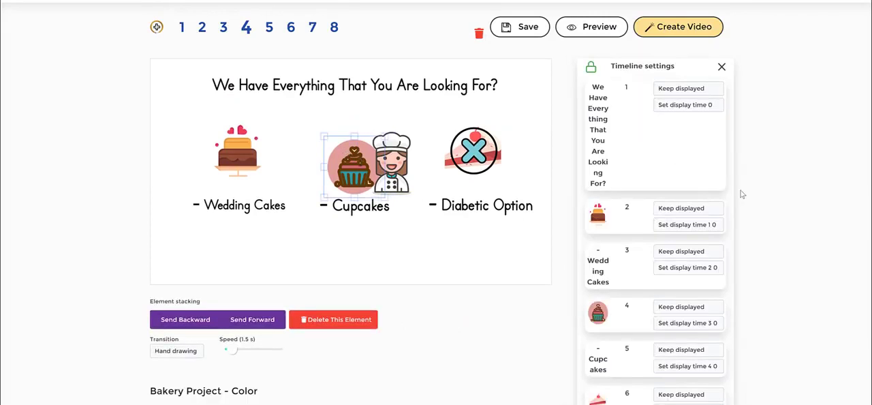
Examine the display time choices for the heading, the wedding cake illustration, its label and the cupcake in slide 4's timeline.
scroll(742, 195, "down", 1)
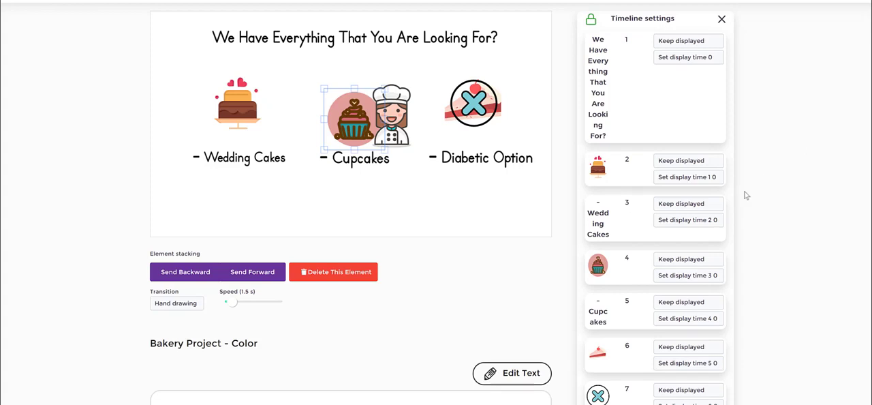
left_click(712, 220)
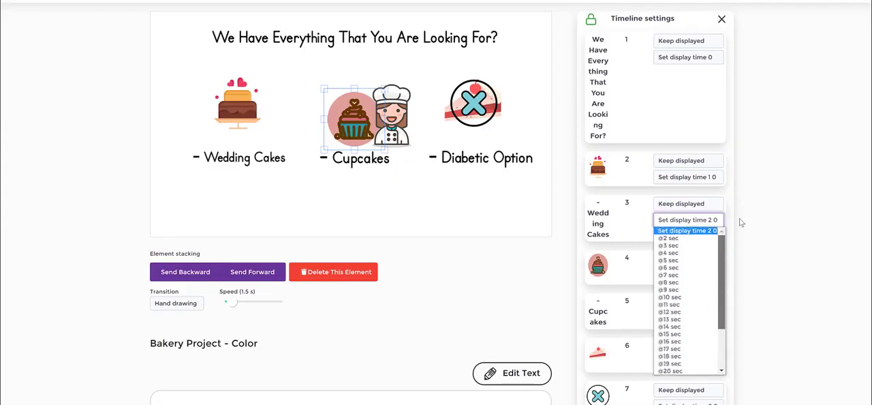
left_click(804, 185)
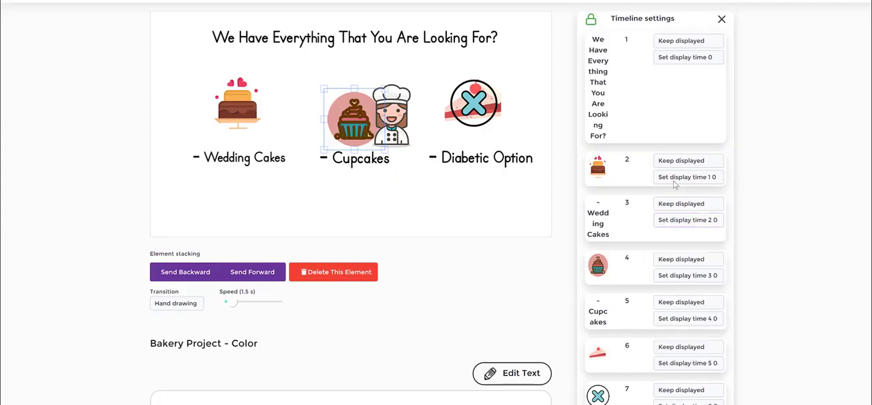
left_click(696, 60)
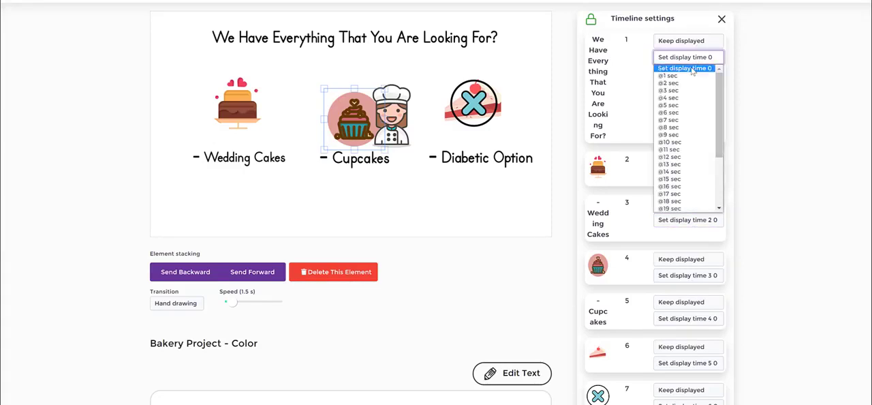
left_click(796, 59)
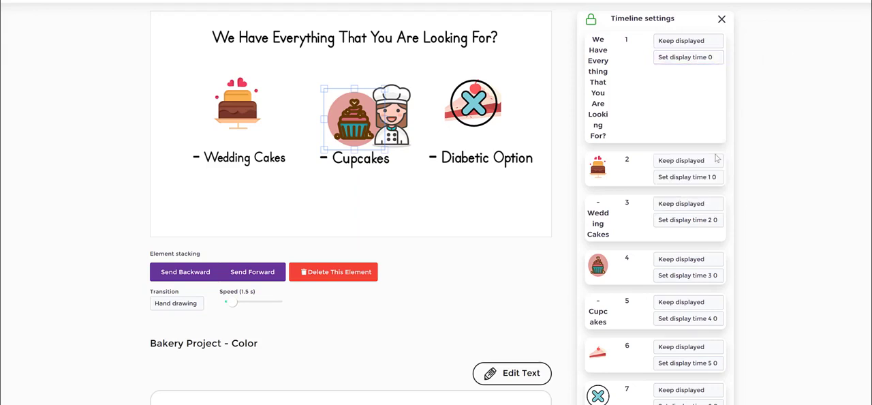
left_click(708, 178)
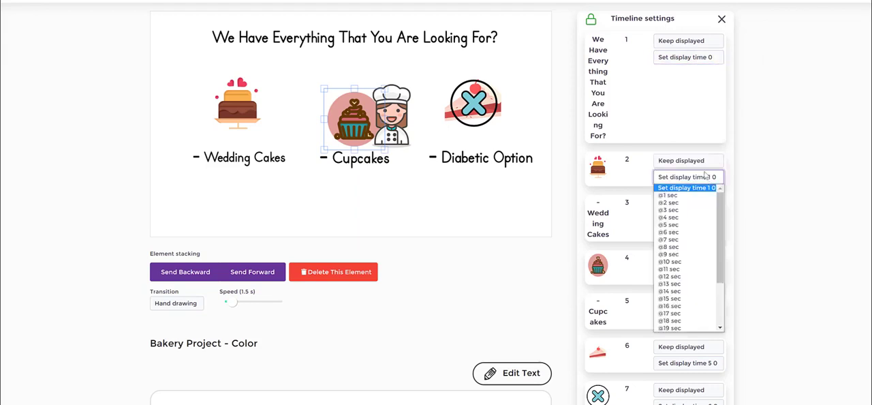
left_click(678, 209)
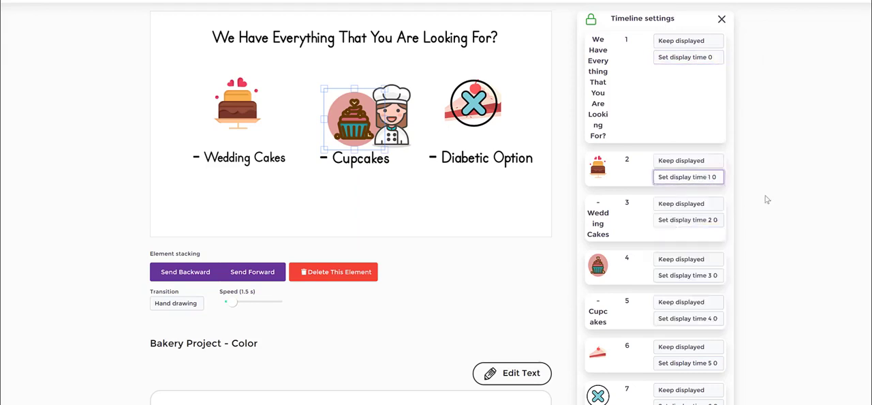
left_click(677, 275)
left_click(808, 208)
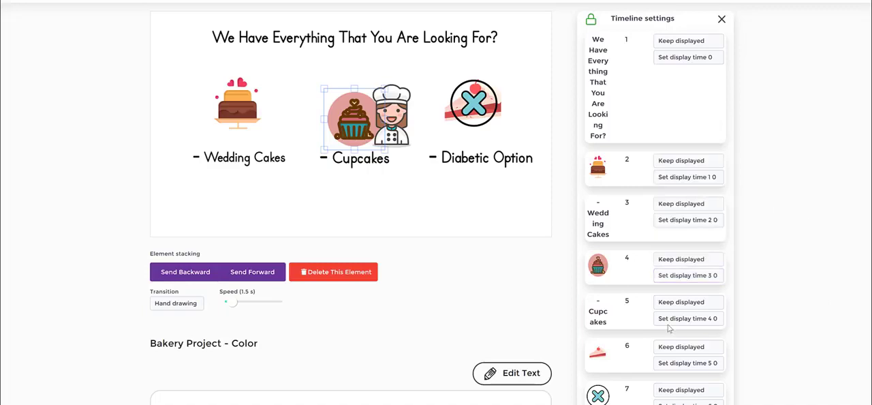
Move the chef illustration on slide 4 closer to the cupcake so that it overlaps the cupcake.
left_click(400, 174)
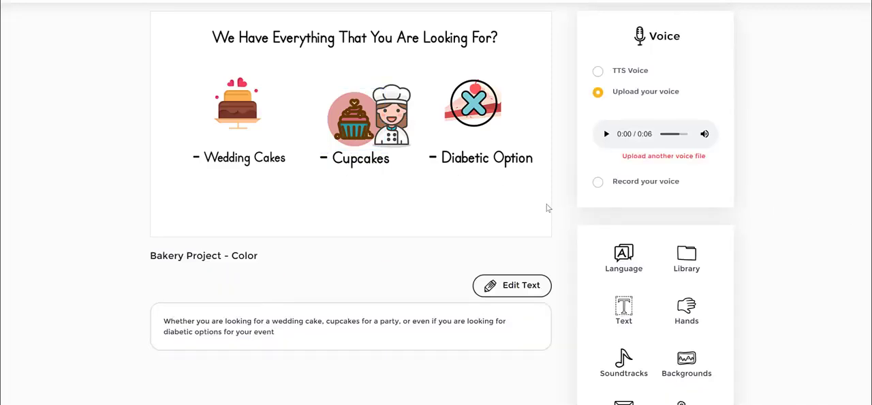
left_click(349, 127)
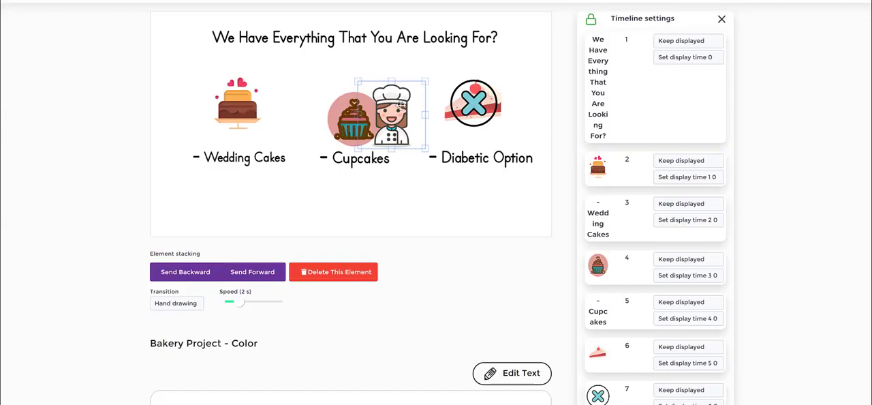
mouse_move(400, 106)
left_mouse_down()
mouse_move(372, 109)
mouse_move(401, 108)
left_mouse_up()
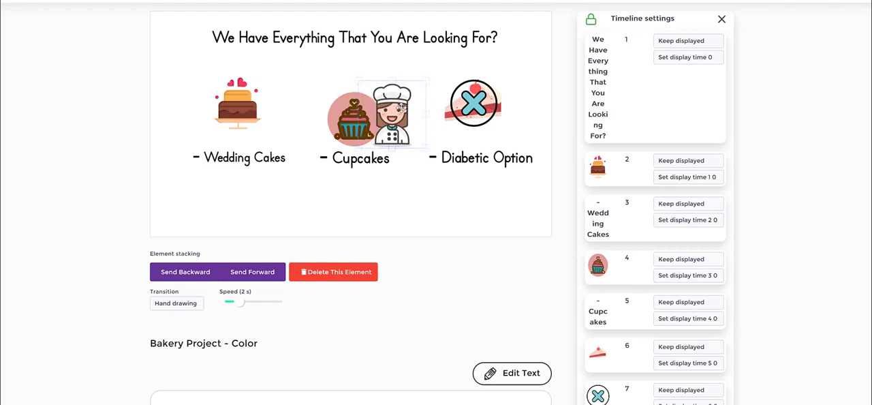
left_click(336, 121)
left_click(386, 114)
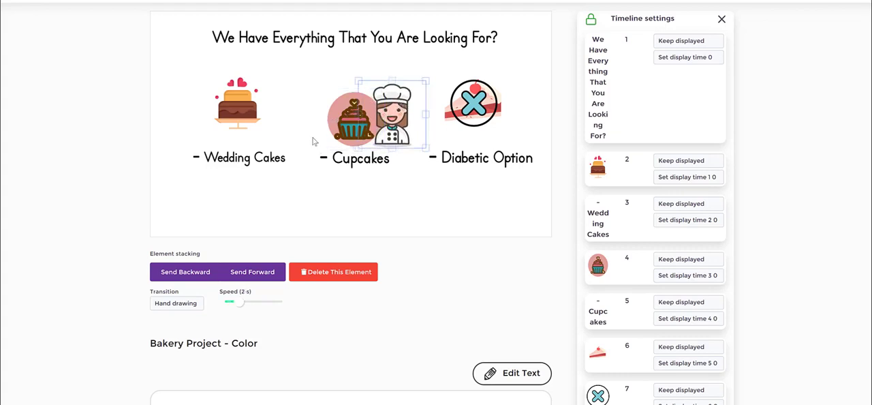
left_click(347, 114)
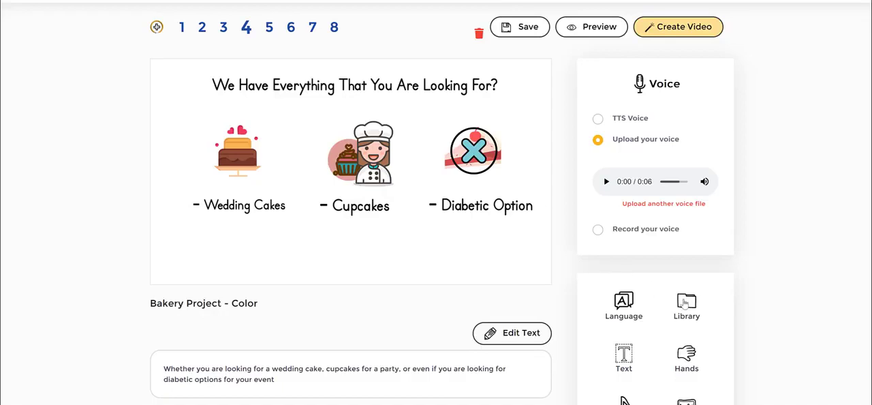
Send the chef illustration on slide 4 backward, behind the cupcake.
left_click(683, 303)
scroll(709, 214, "up", 5)
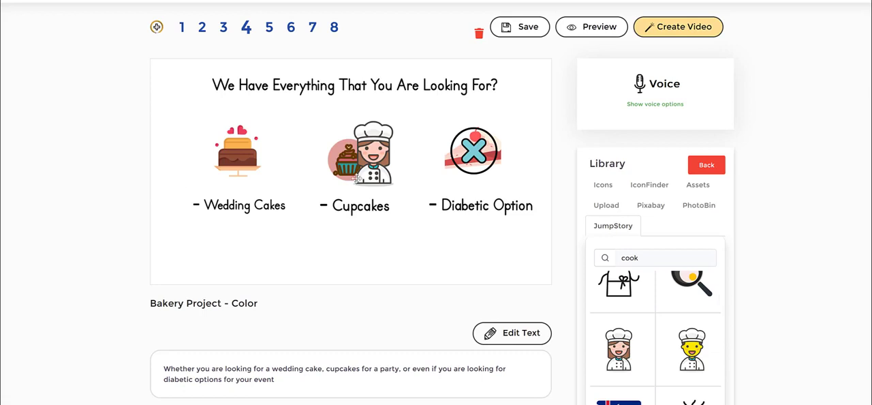
left_click(380, 150)
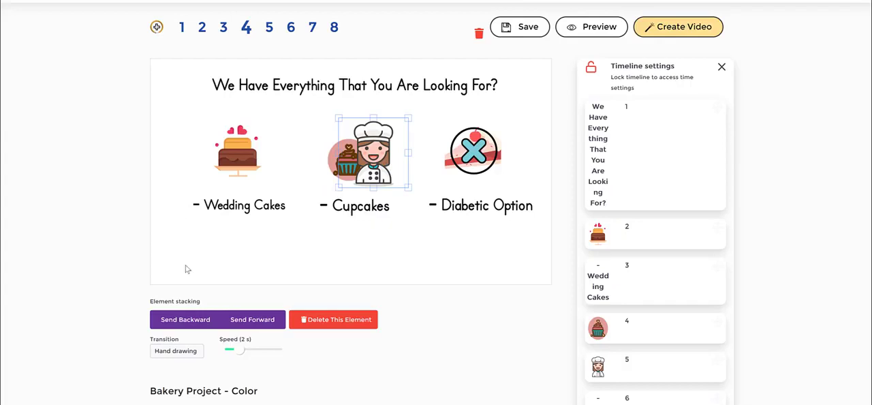
left_click(198, 323)
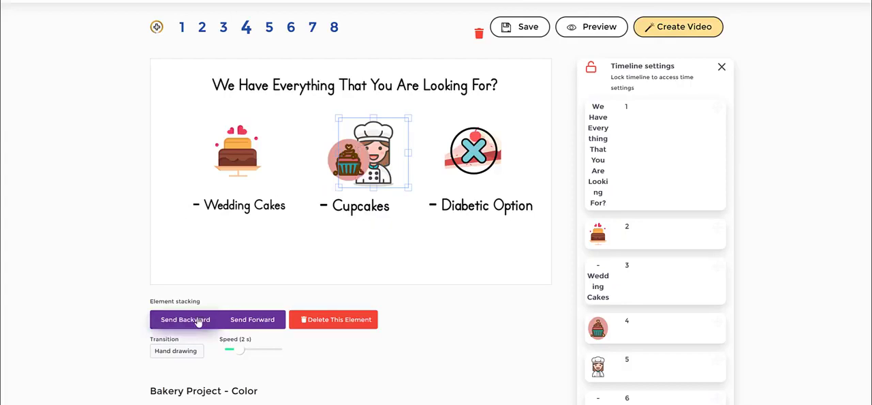
Enlarge the cupcake illustration on slide 4 and send it backward, behind the chef.
left_click(331, 158)
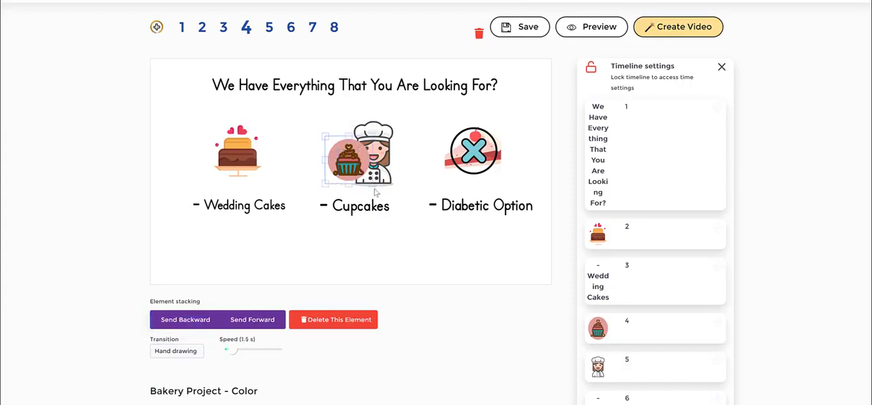
left_click_drag(373, 185, 413, 219)
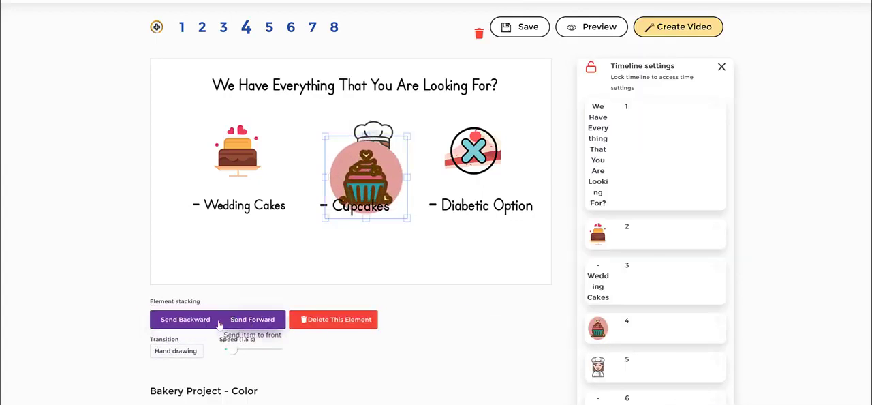
left_click(202, 324)
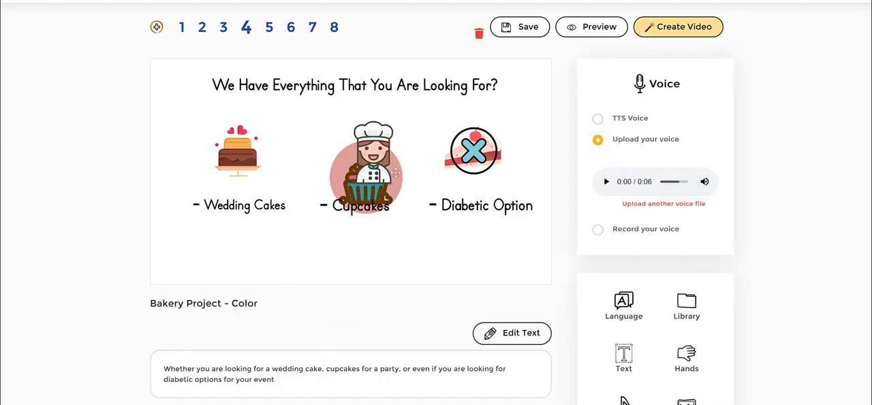
Shrink the cupcake above the Cupcakes label and place the chef just to its right, slightly overlapping it.
left_click_drag(378, 160, 418, 176)
left_click_drag(356, 178, 343, 161)
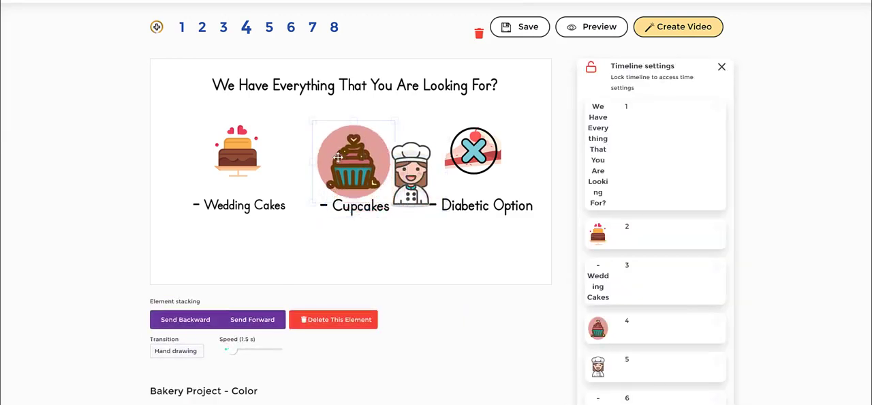
left_click_drag(374, 182, 384, 198)
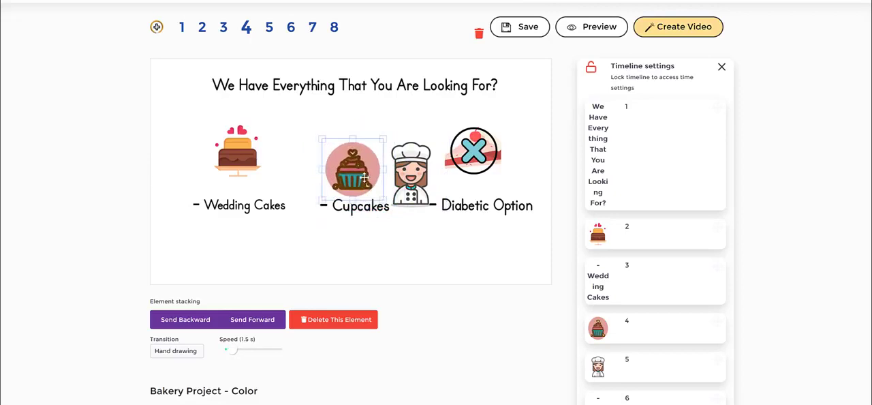
left_click_drag(400, 173, 386, 164)
left_click(369, 168)
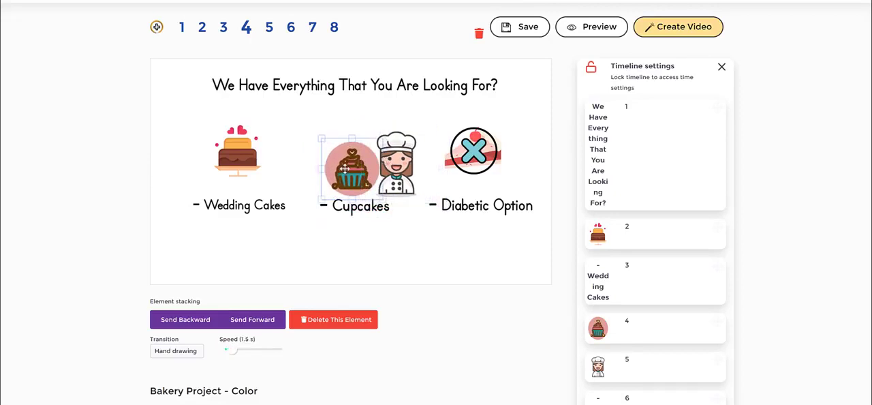
left_click_drag(397, 177, 390, 174)
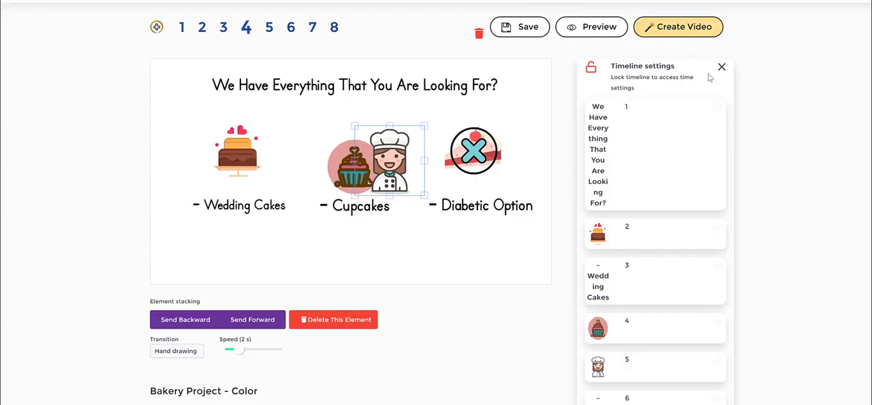
left_click(411, 234)
left_click(401, 164)
left_click(348, 160)
left_click(401, 158)
left_click(339, 172)
left_click(439, 226)
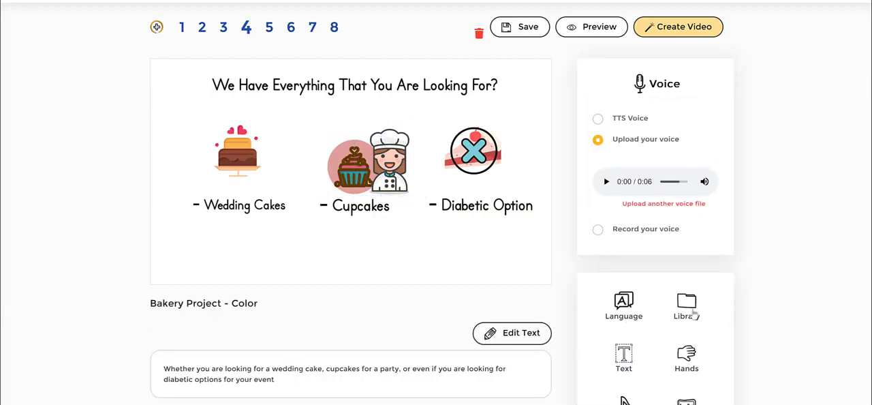
Search the JumpStory library for "building" and place the beige castle-like building beneath the Cupcakes label on slide 4.
left_click(612, 225)
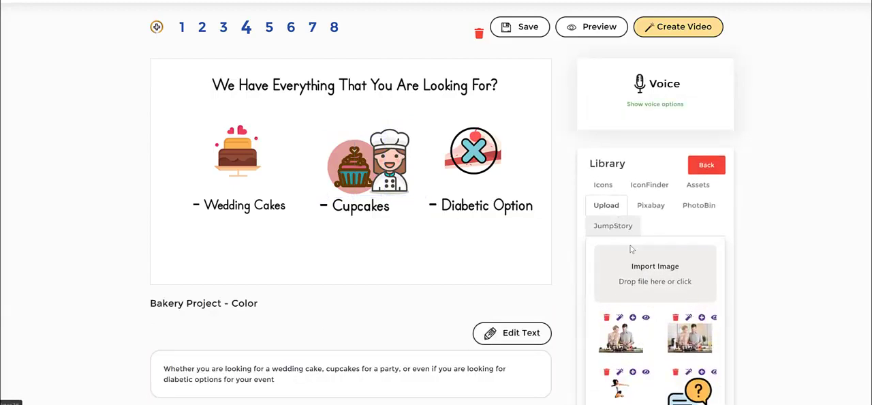
double_click(649, 256)
type("buildi")
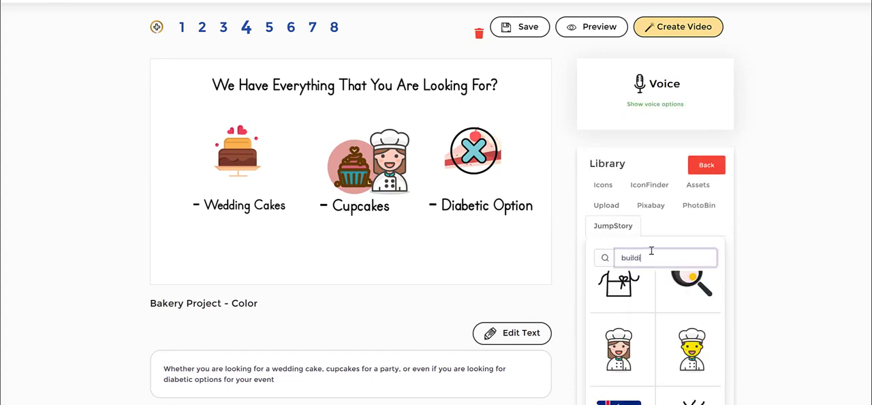
type("ng")
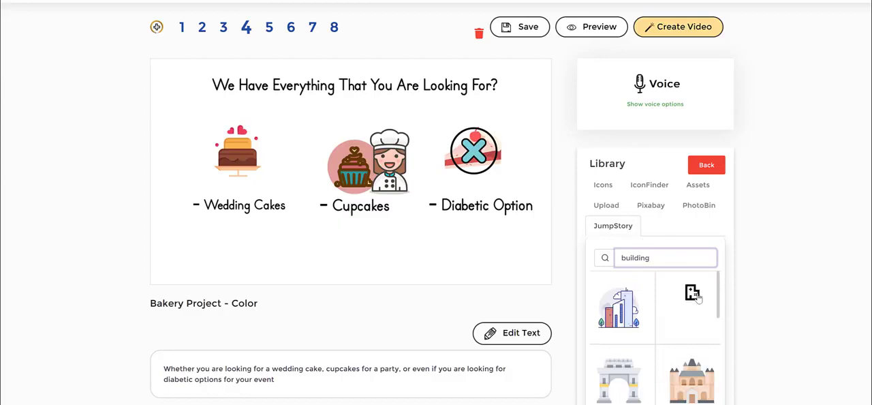
scroll(671, 327, "down", 3)
scroll(702, 319, "up", 3)
scroll(699, 334, "down", 1)
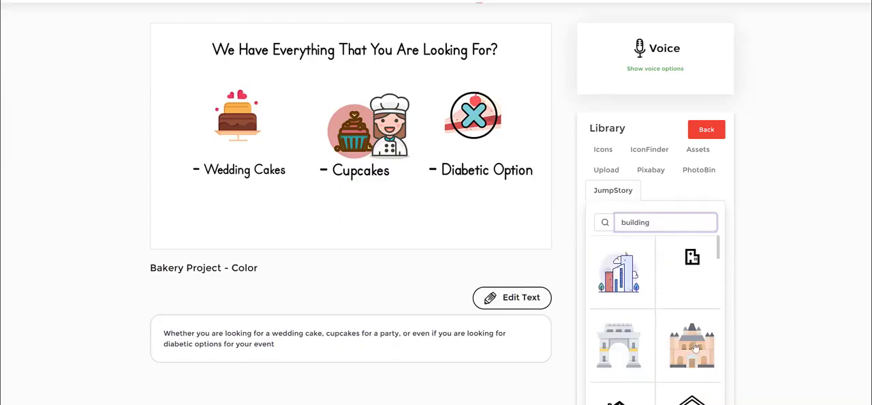
left_click(694, 347)
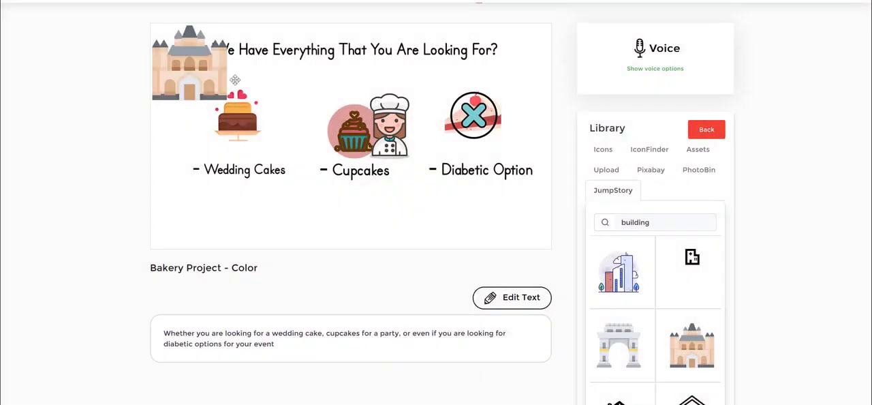
left_click_drag(184, 68, 333, 220)
Move the chef below the Cupcakes label and shrink it to stand beside the castle building.
left_click(345, 136)
left_click_drag(412, 116, 395, 204)
left_click_drag(414, 246, 419, 245)
left_click_drag(398, 224, 403, 240)
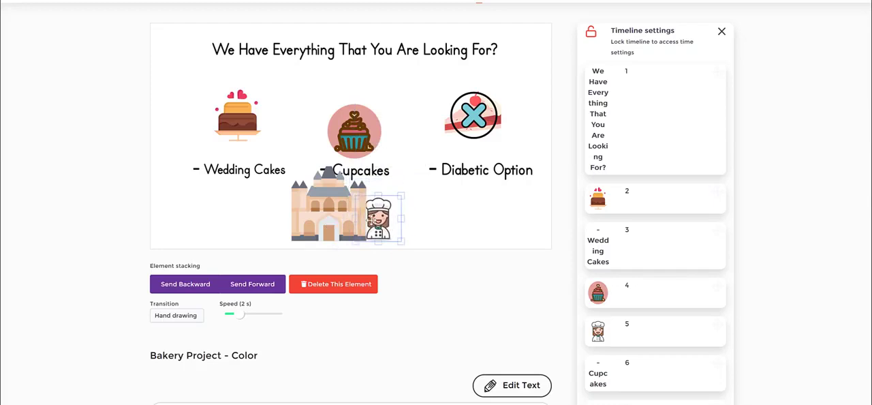
Shrink the castle building and position it along slide 4's lower edge, to the left of the chef.
left_click(267, 236)
left_click_drag(326, 211, 305, 220)
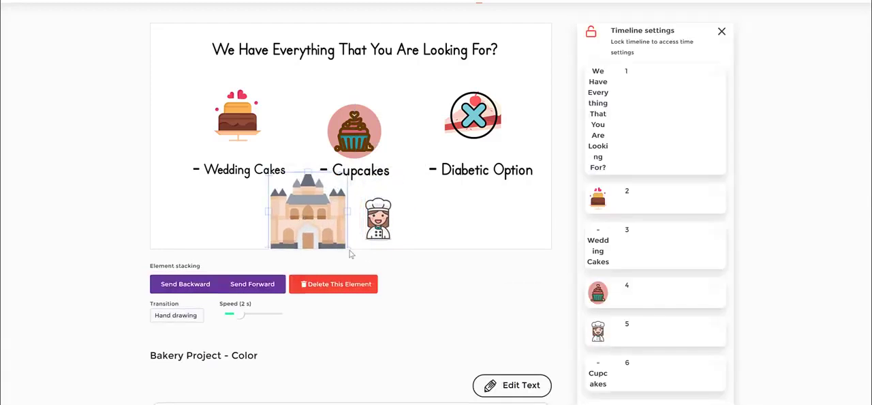
left_click(351, 250)
left_click(325, 227)
left_click(350, 250)
left_click(328, 201)
left_click_drag(329, 198, 331, 173)
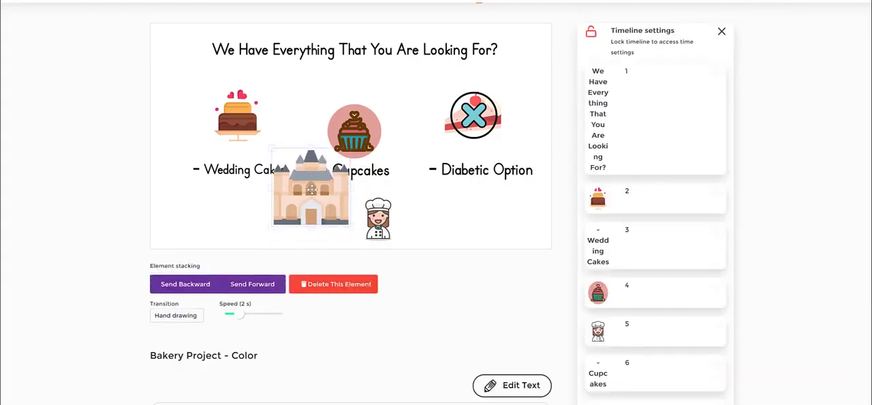
left_click_drag(351, 230, 343, 218)
left_click_drag(328, 198, 328, 228)
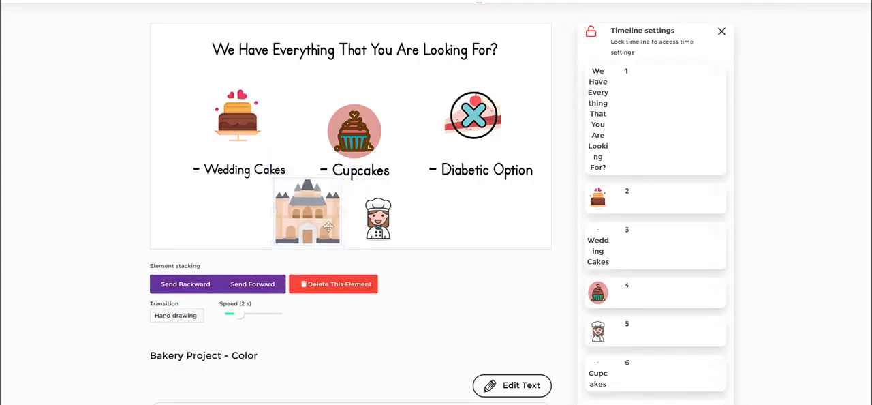
Place the chef over the middle of the castle building and bring it forward so that it stands in front.
left_click_drag(386, 229, 317, 226)
left_click(256, 288)
left_click(384, 236)
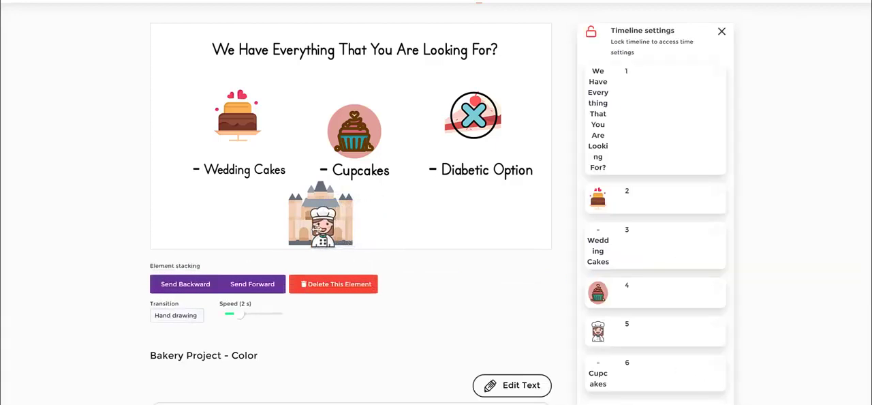
left_click(374, 225)
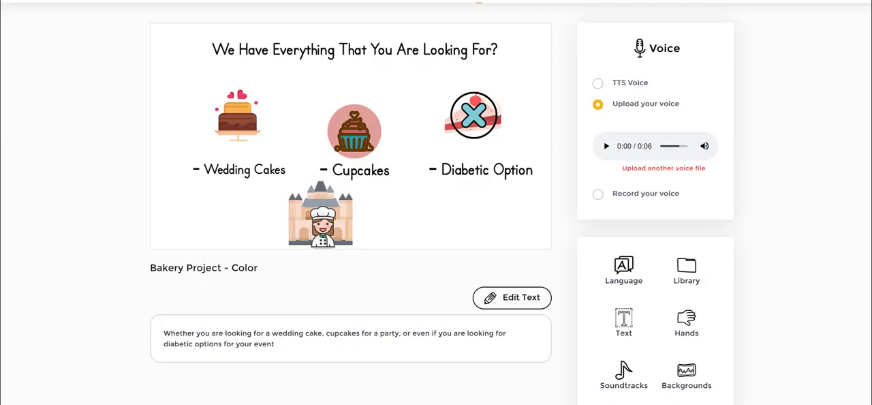
Check the transition choices available for the chef illustration in front of the castle.
left_click(323, 220)
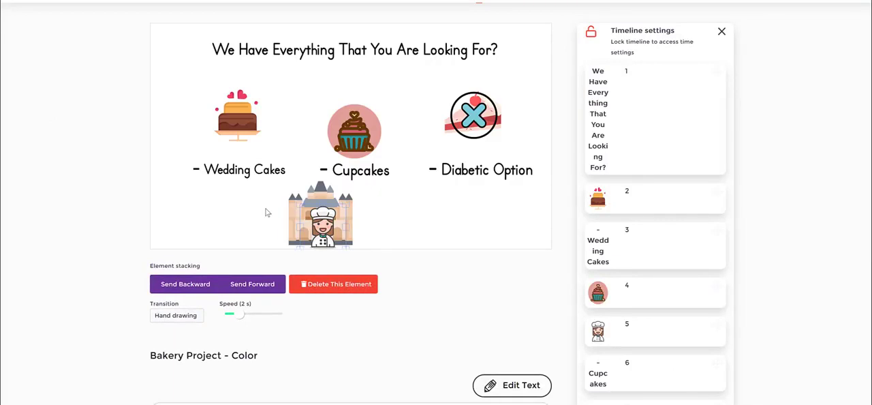
left_click(167, 314)
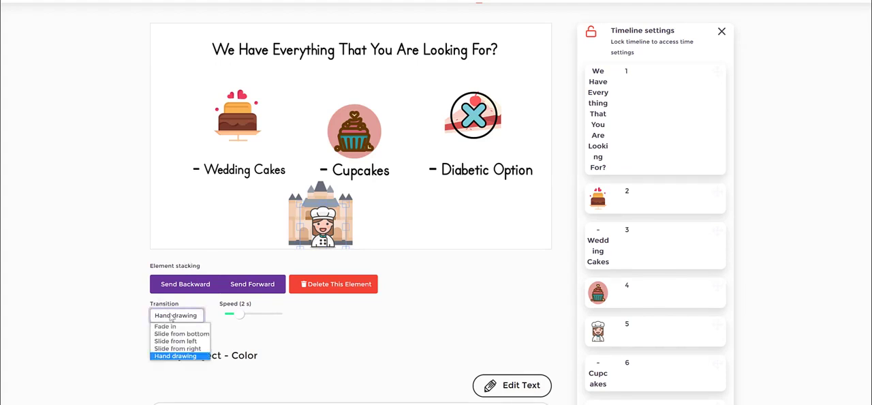
left_click(261, 329)
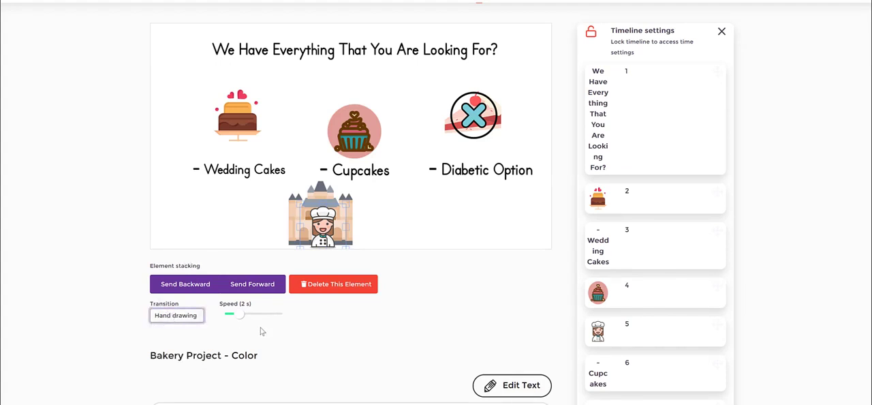